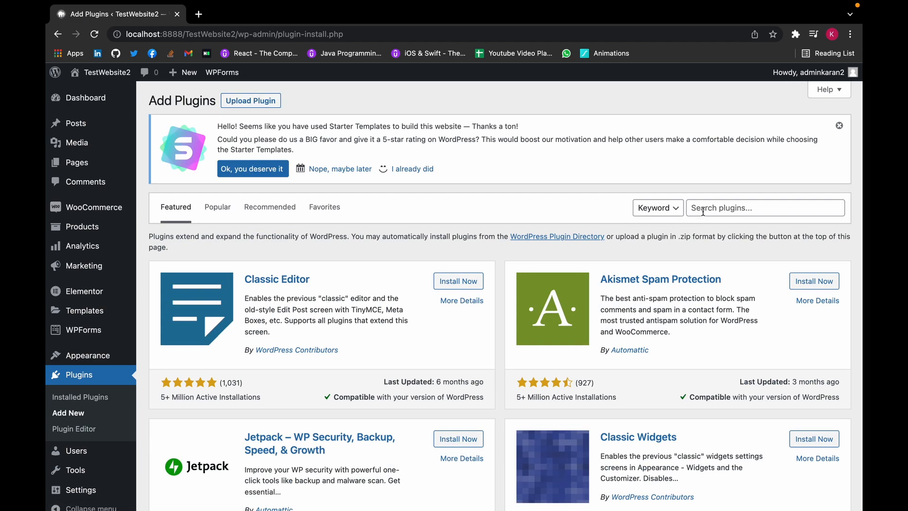
- Search the plugin directory for "sassy social share" and install and activate the Social Sharing Plugin – Sassy Social Share
click(703, 211)
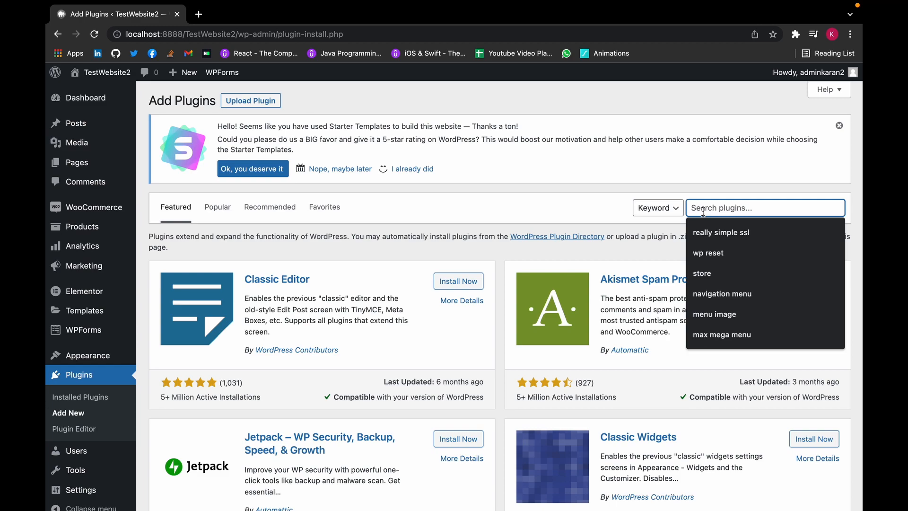
text(sassy )
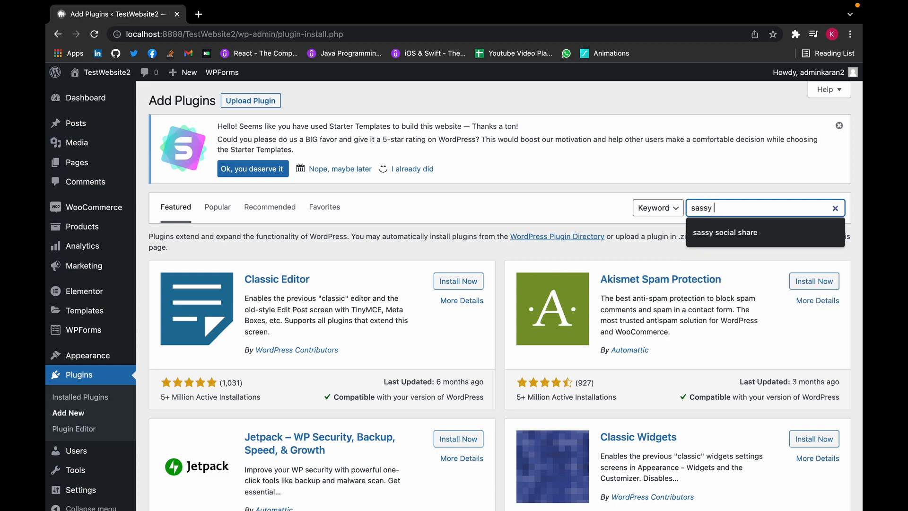
text(social share)
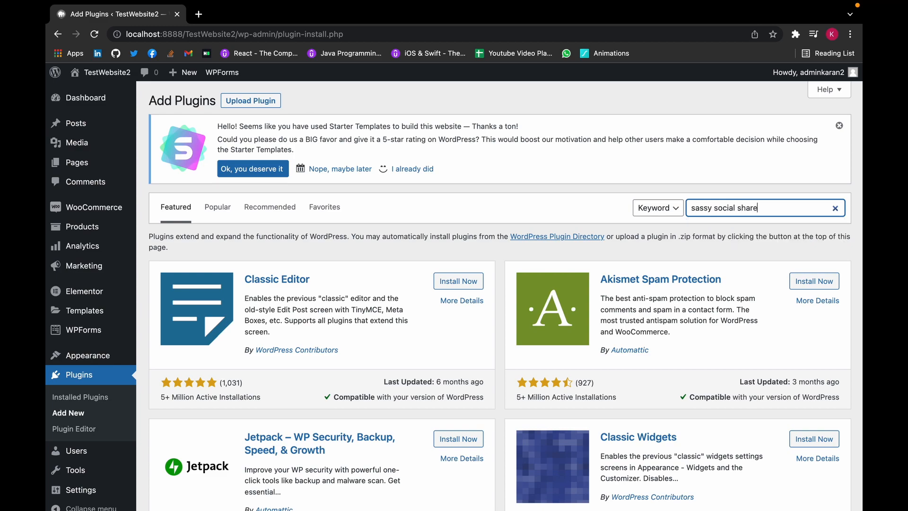
key(Return)
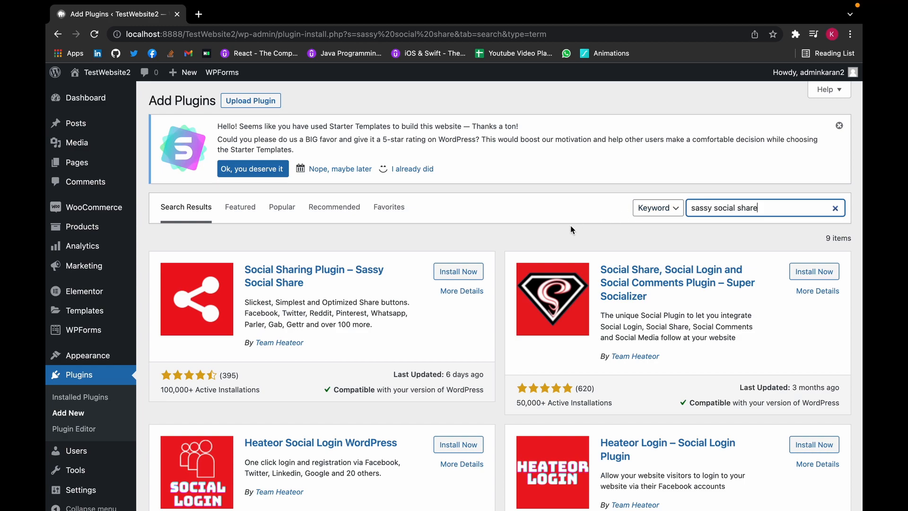
click(471, 272)
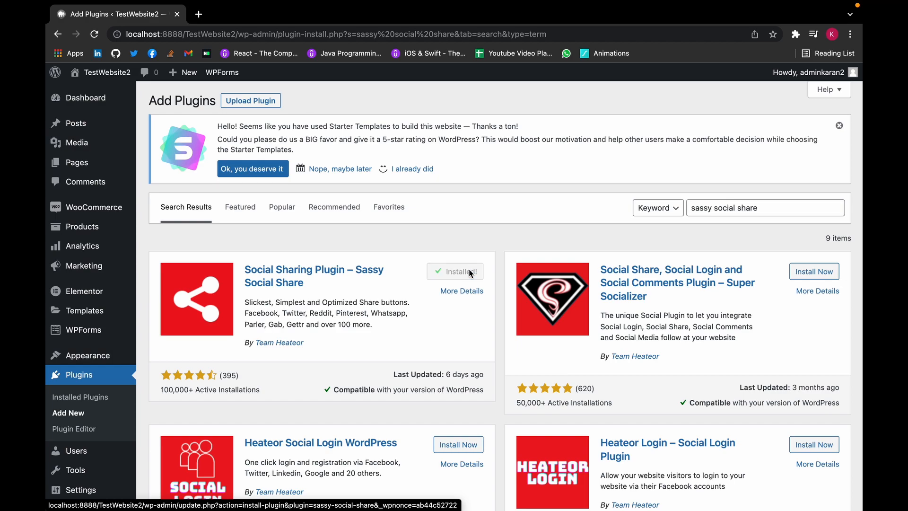
click(470, 273)
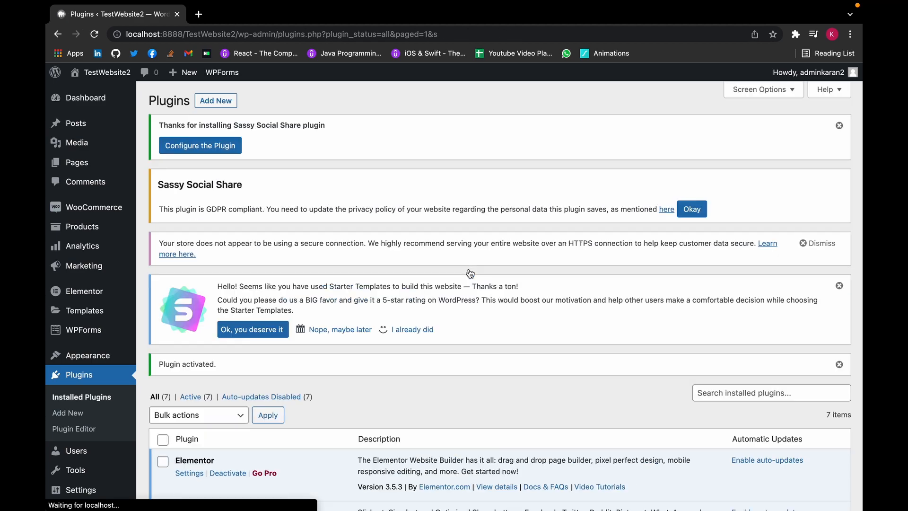
- Open the settings of the Sassy Social Share plugin from the installed plugins list
scroll(470, 273, down, 4)
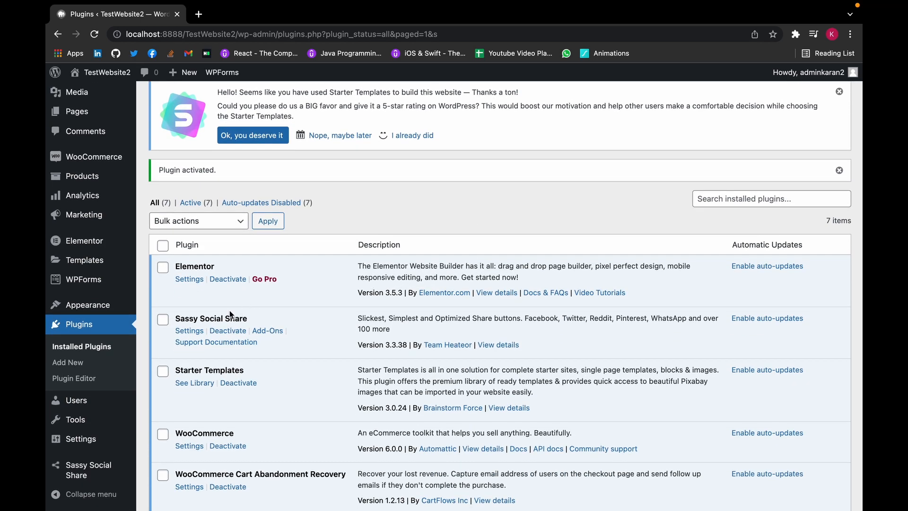
click(189, 331)
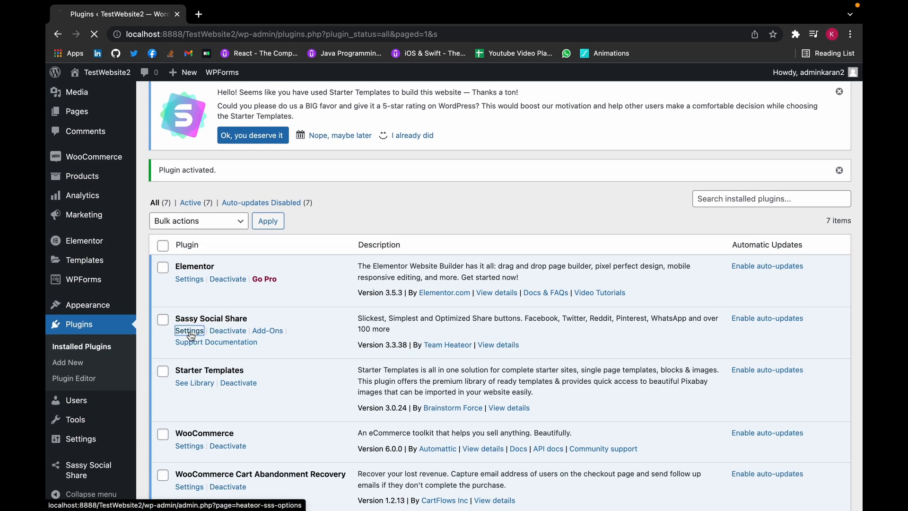
scroll(190, 336, down, 3)
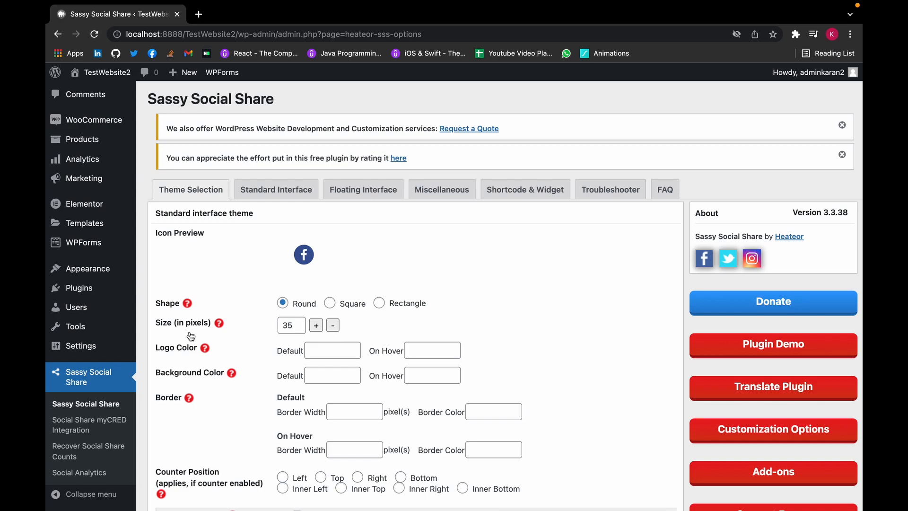
- Try the square and rectangle icon shapes for the standard interface theme and return the shape to Round
click(333, 305)
click(378, 335)
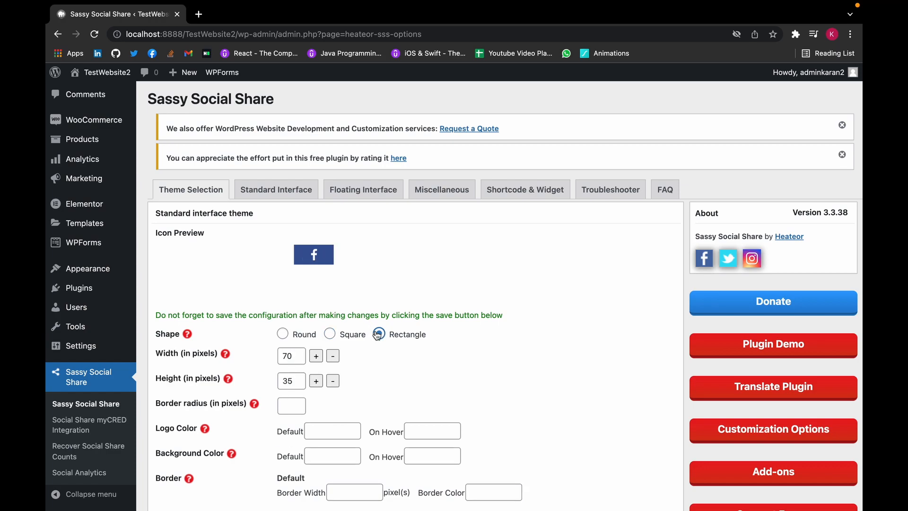
click(282, 334)
- Replace the title in the Standard Interface options with "Share this product"
scroll(283, 337, down, 3)
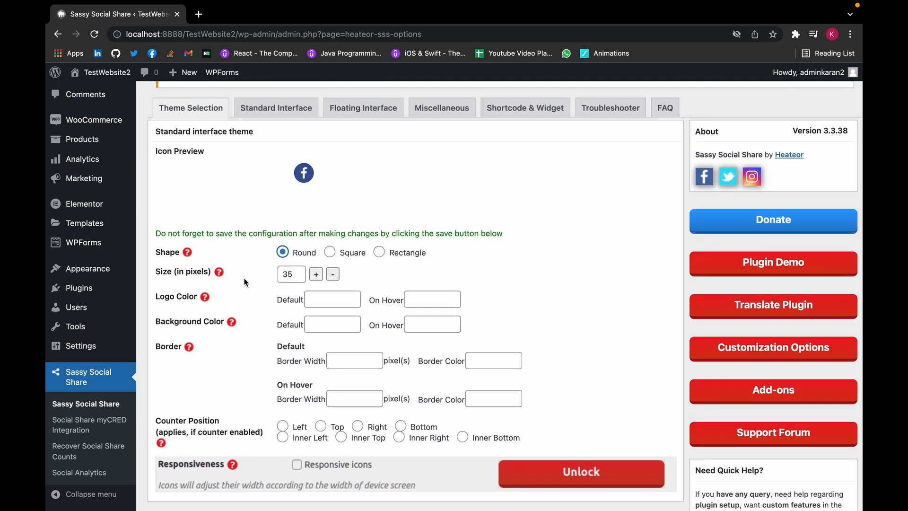
scroll(315, 287, down, 1)
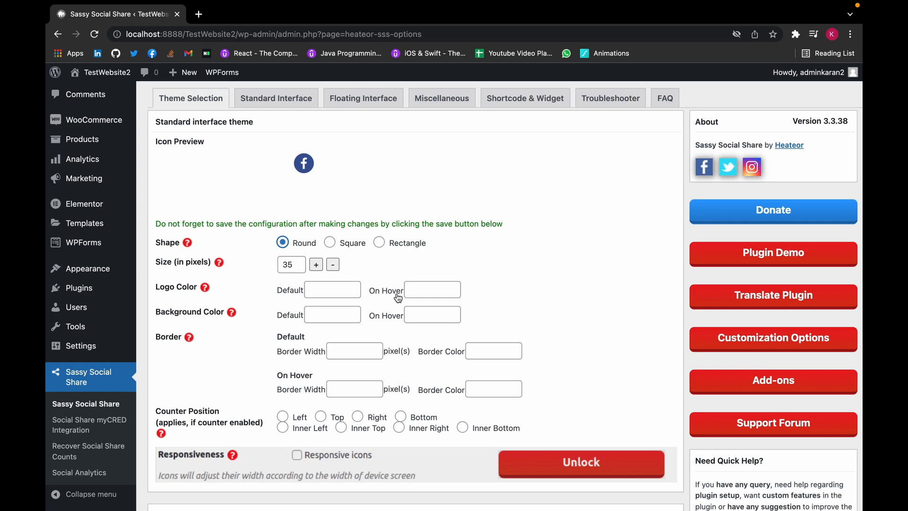
scroll(398, 297, down, 5)
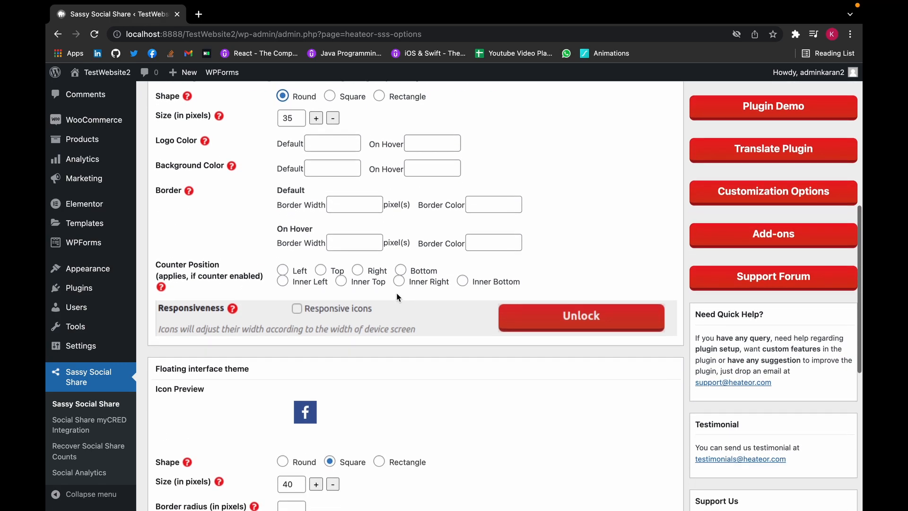
scroll(399, 296, down, 6)
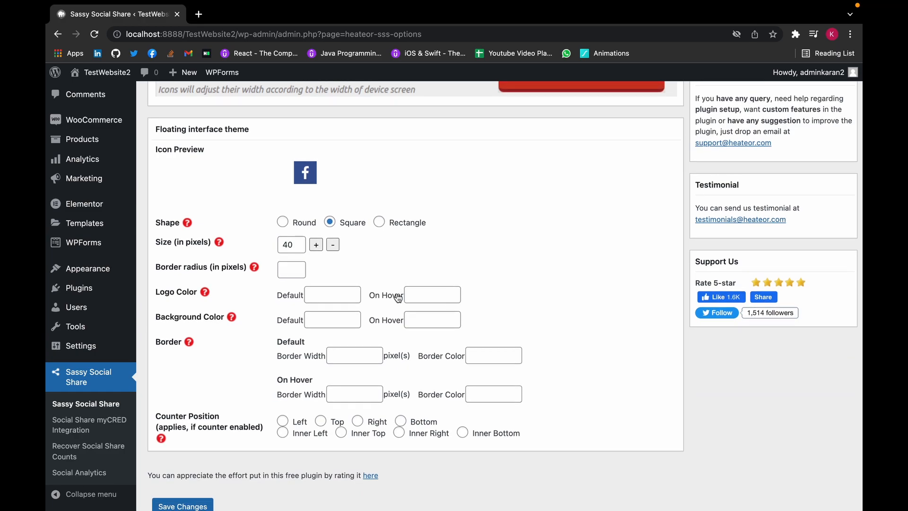
scroll(398, 297, up, 10)
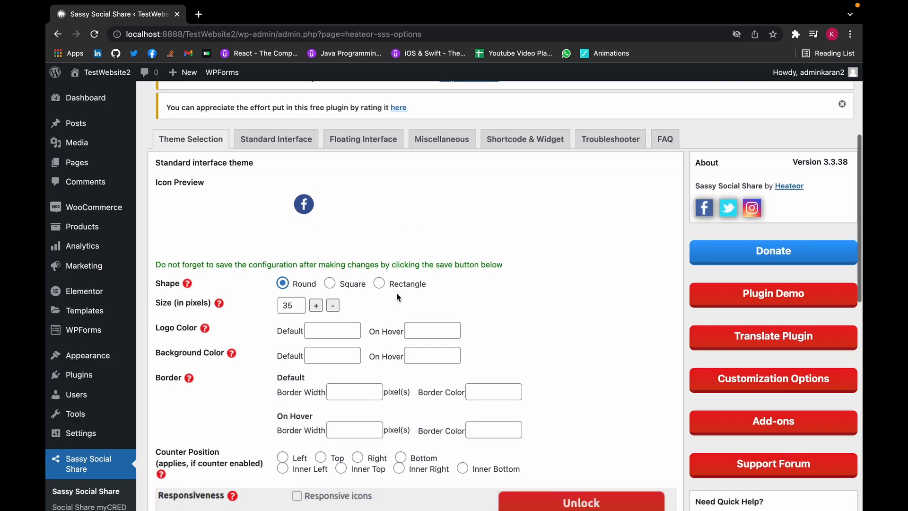
click(299, 149)
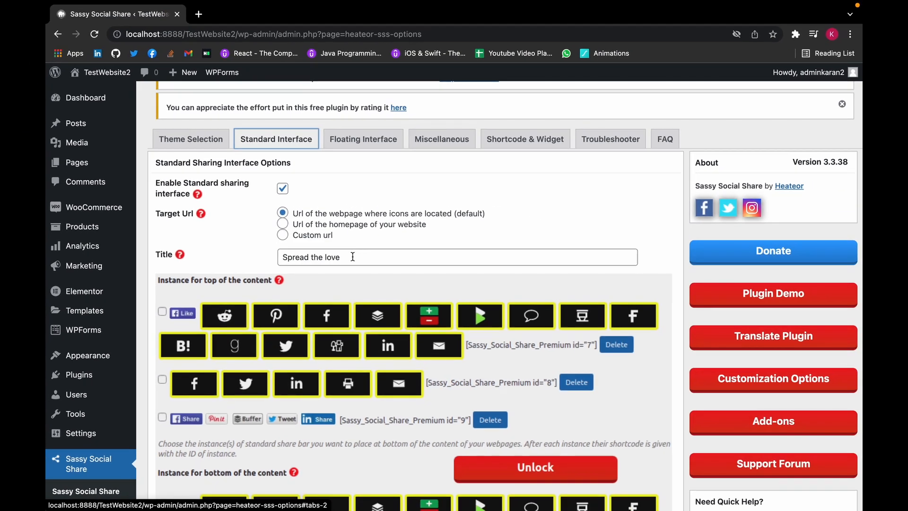
click(359, 260)
key(BackSpace)
key(BackSpace)
key(BackSpace)
key(BackSpace)
key(BackSpace)
key(BackSpace)
key(BackSpace)
key(BackSpace)
key(BackSpace)
key(BackSpace)
key(BackSpace)
key(BackSpace)
key(BackSpace)
key(BackSpace)
key(BackSpace)
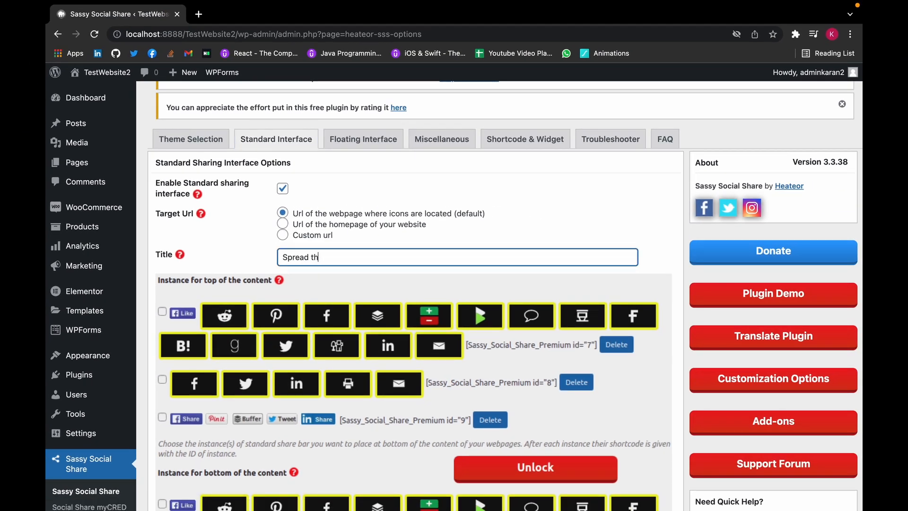
text(Share this product)
- In the standard interface's sharing services, enable Instagram and disable Linkedin, Reddit, Pinterest and MeWe
scroll(395, 254, down, 7)
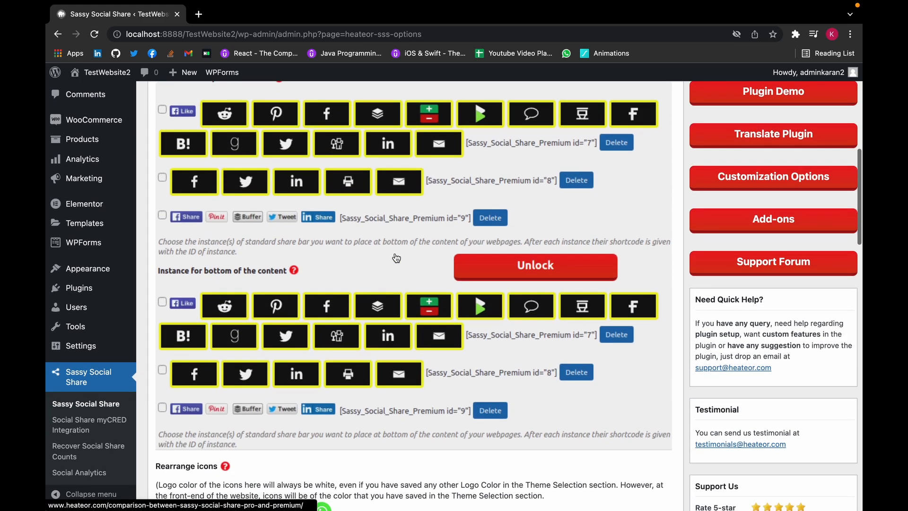
scroll(396, 258, down, 5)
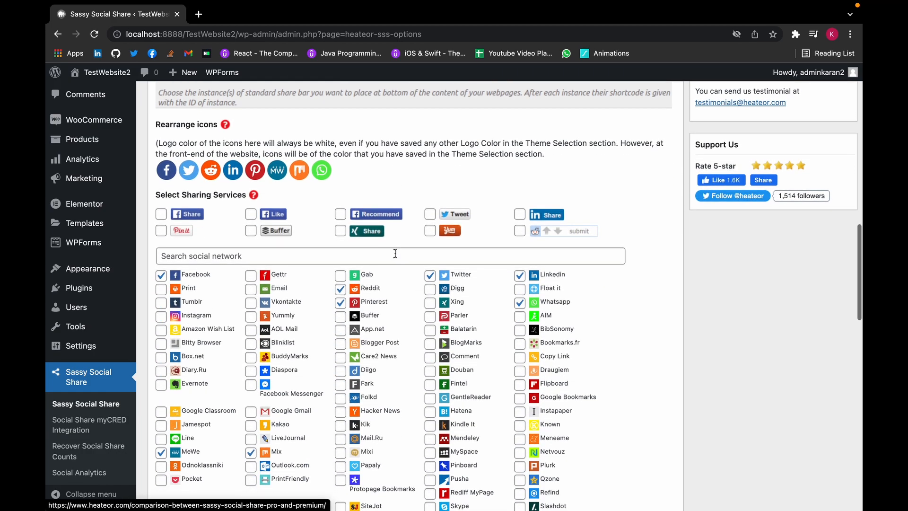
scroll(396, 254, down, 1)
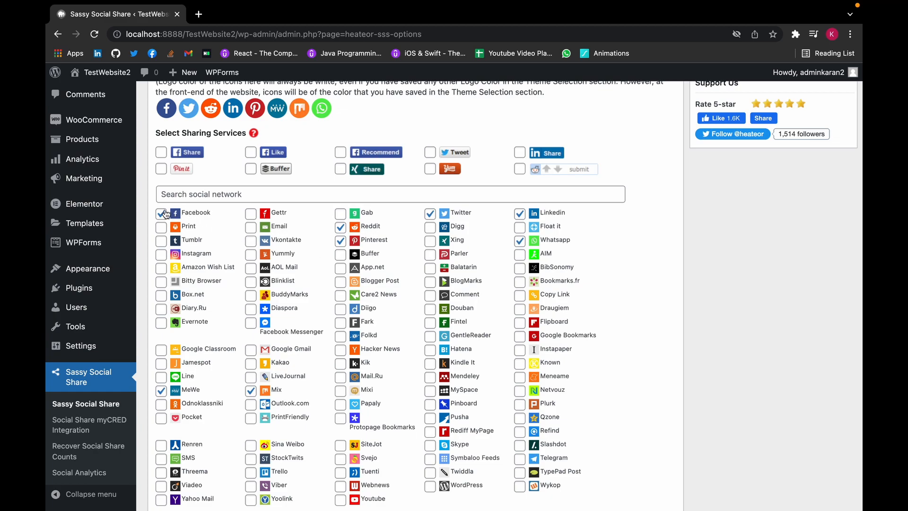
click(162, 256)
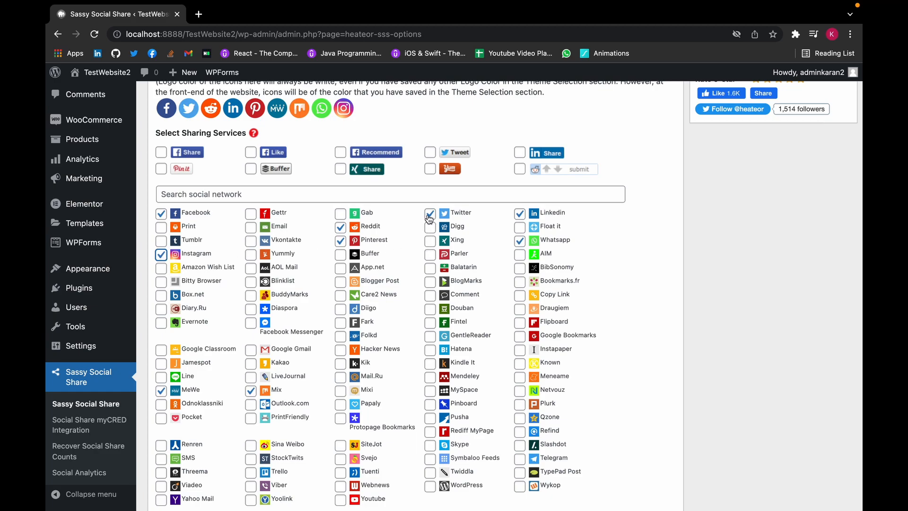
click(520, 214)
click(340, 228)
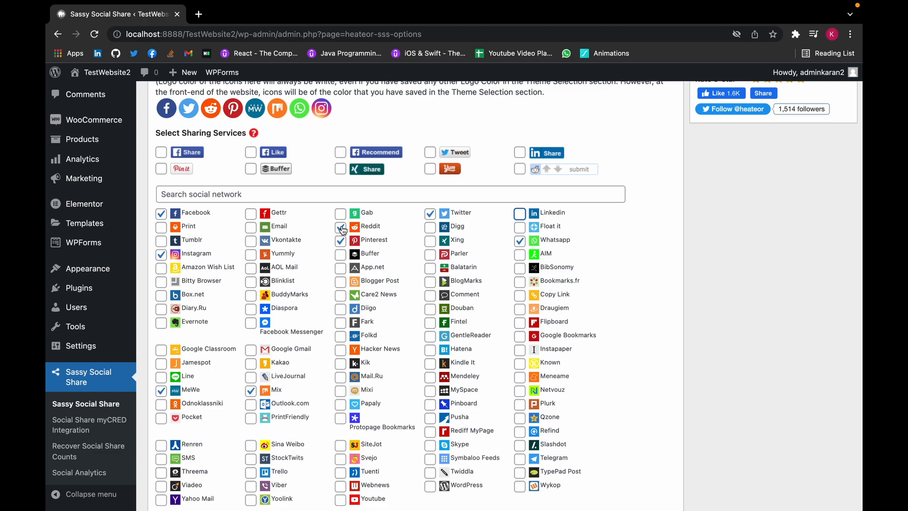
click(341, 240)
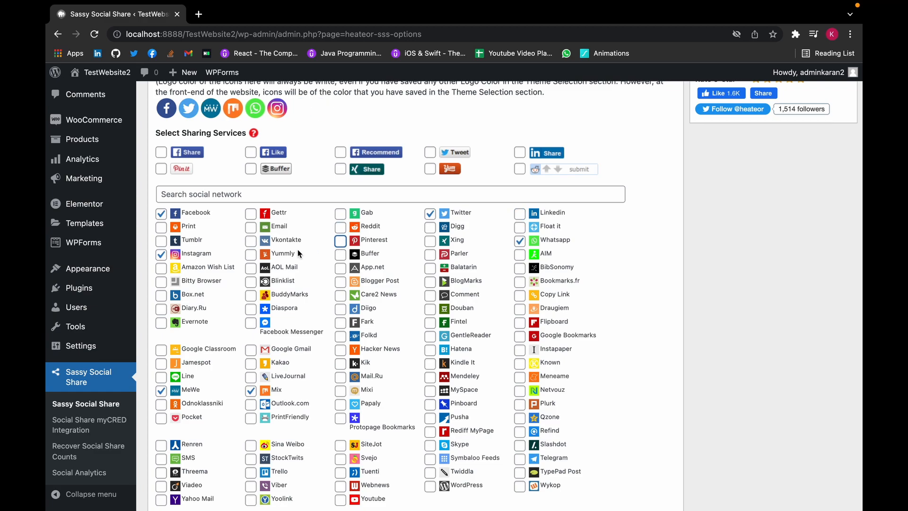
click(161, 390)
scroll(165, 393, down, 2)
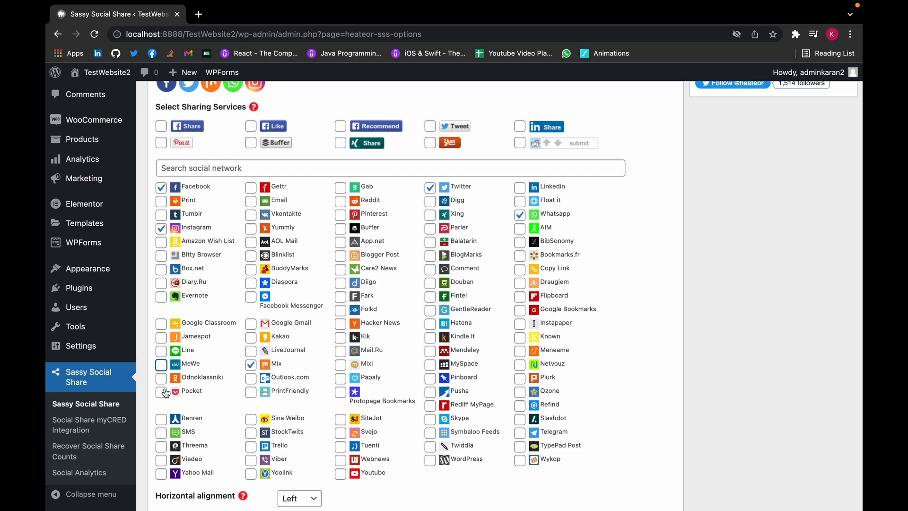
- Enable share icon placement on the WooCommerce Product Page and disable it for Posts and Pages
scroll(165, 392, down, 5)
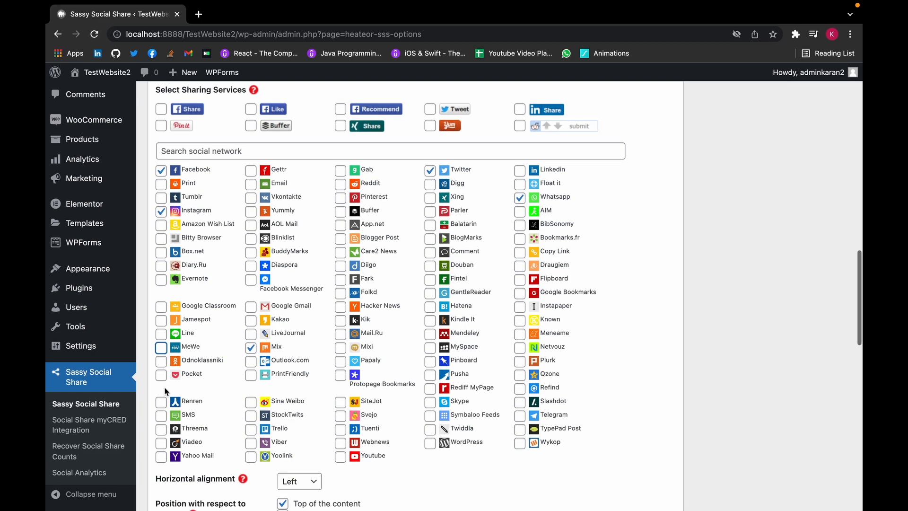
scroll(165, 392, down, 5)
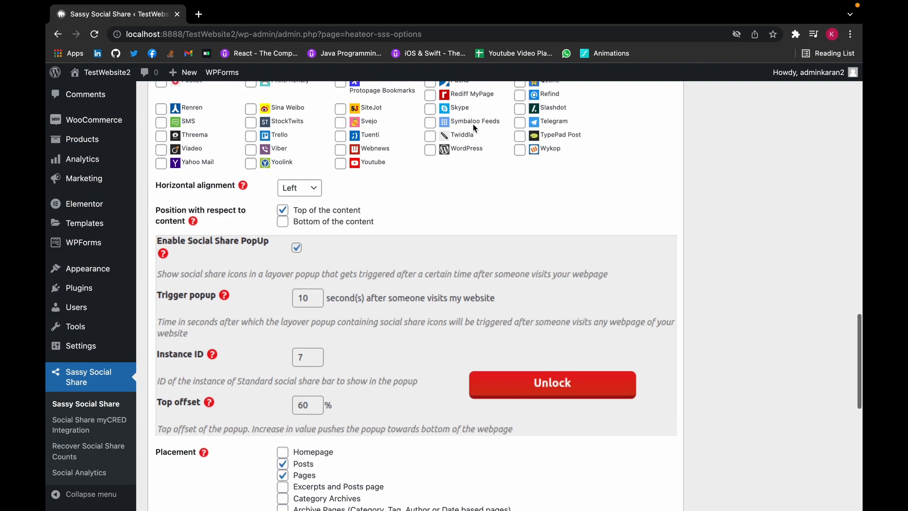
scroll(473, 123, down, 10)
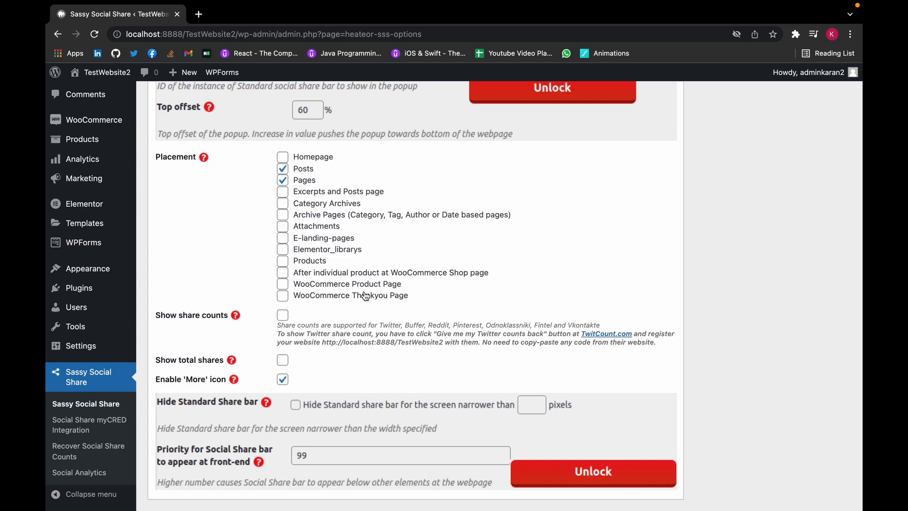
click(283, 285)
click(283, 171)
click(283, 182)
- Disable the 'More' icon for the standard interface and save the plugin settings
scroll(275, 268, down, 2)
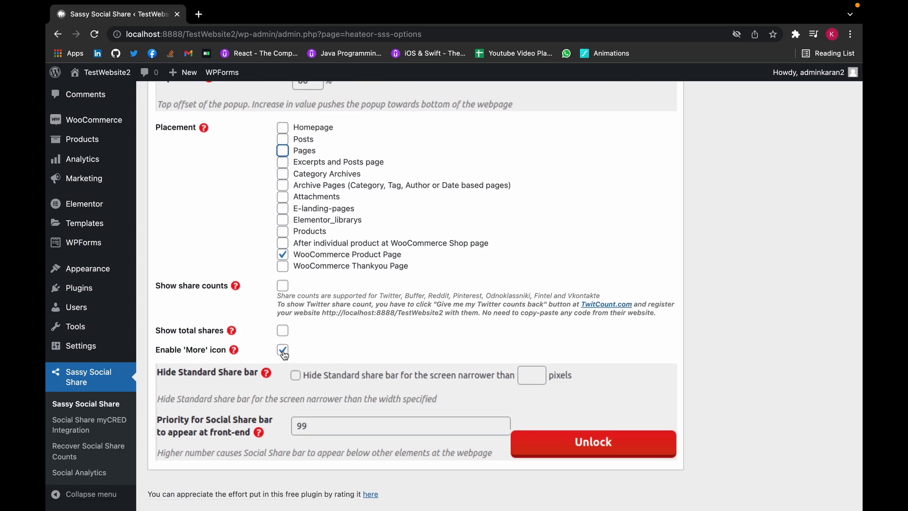
click(283, 350)
scroll(327, 333, down, 1)
scroll(327, 329, down, 3)
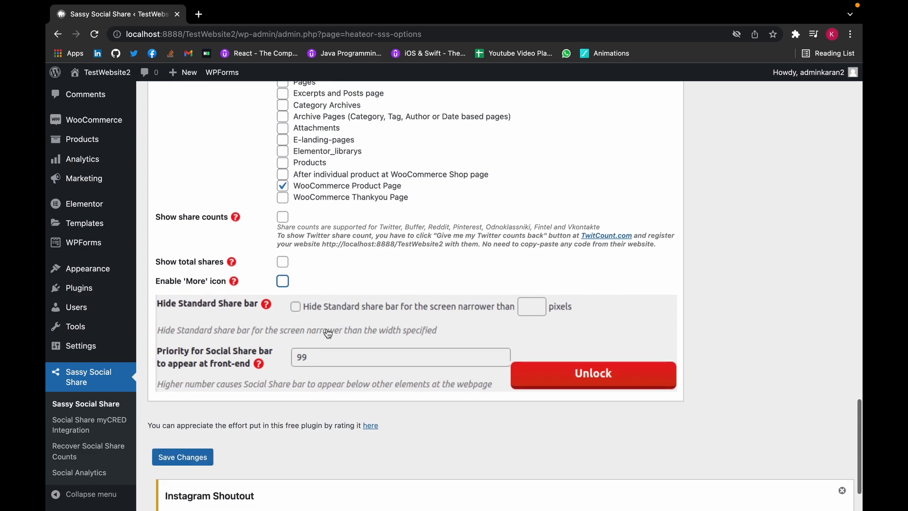
click(205, 455)
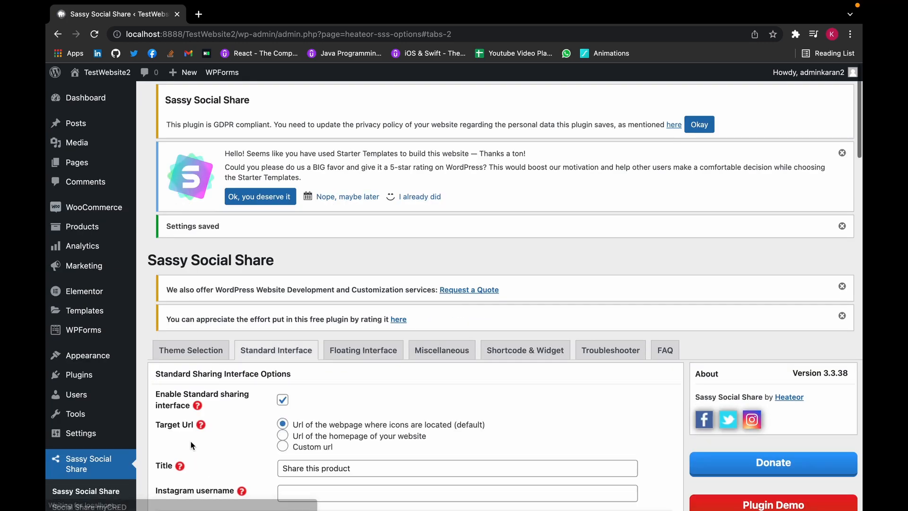
- Visit the site's All Products page and open the Father's Day Coffee Mug product to check its share icons
mouse_move(114, 83)
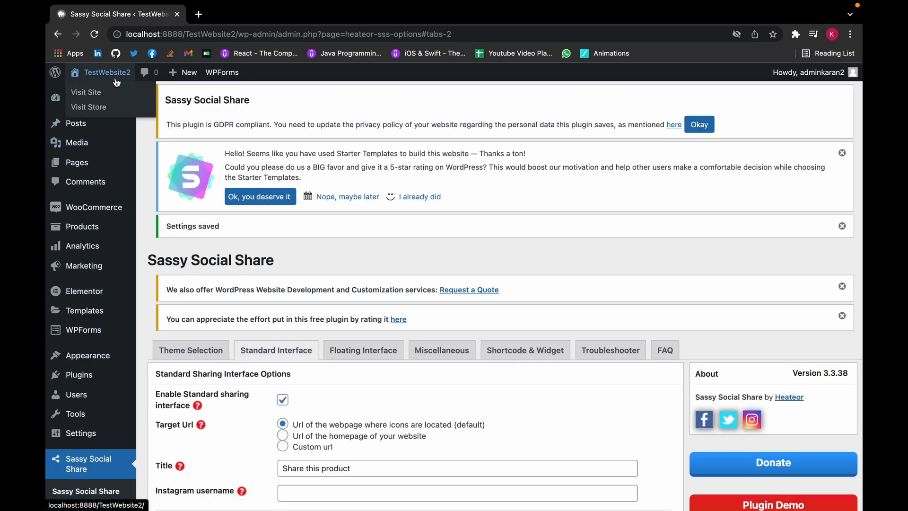
click(119, 74)
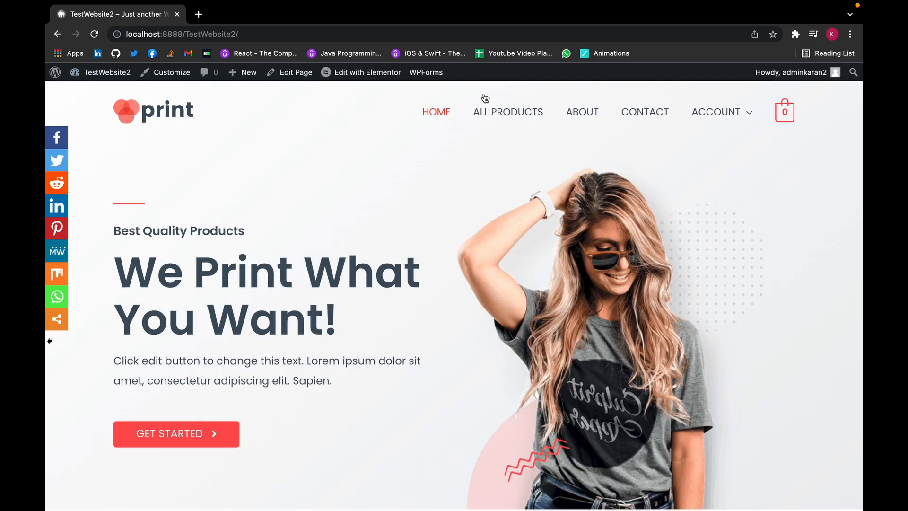
click(503, 114)
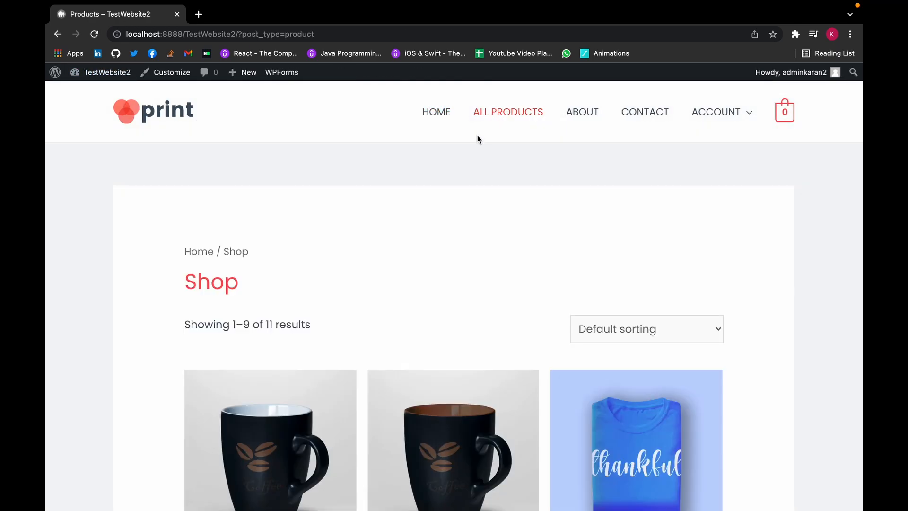
scroll(469, 152, down, 2)
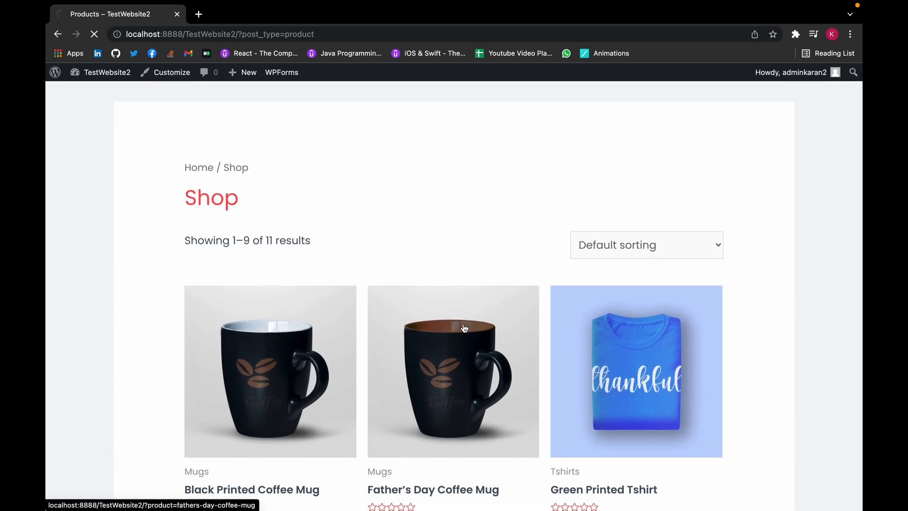
scroll(464, 327, down, 5)
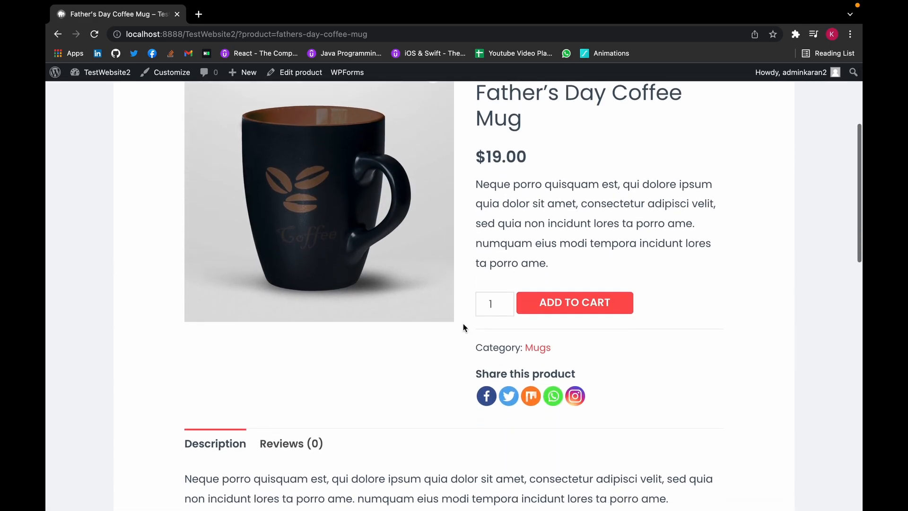
- Return to the WordPress dashboard and open the settings of the Sassy Social Share plugin from the installed plugins
scroll(464, 327, down, 1)
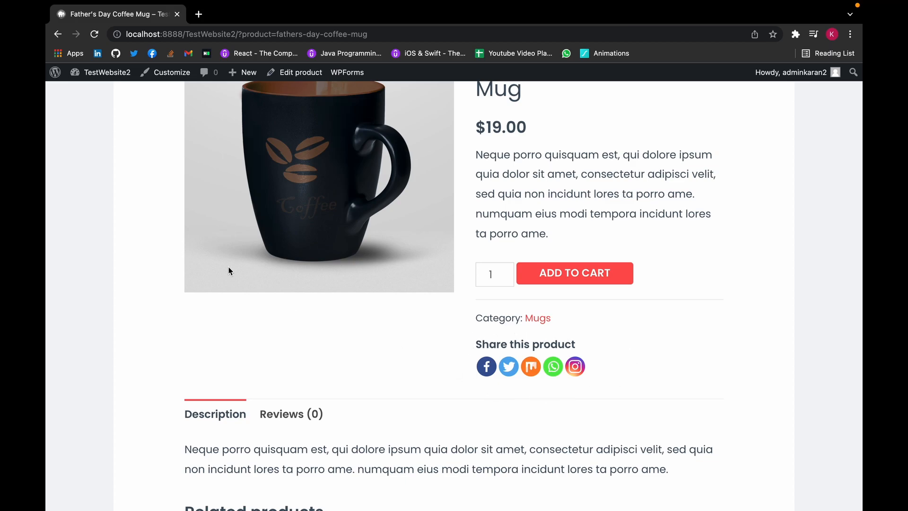
click(110, 76)
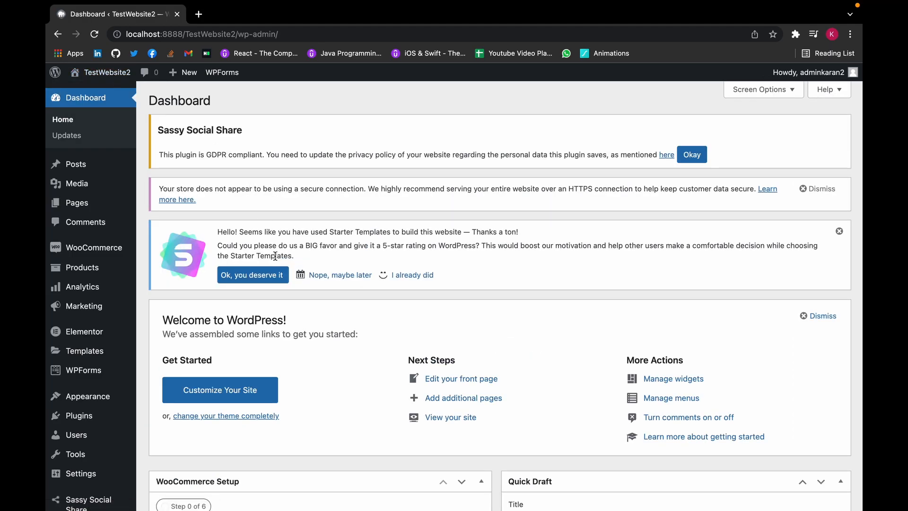
scroll(178, 335, down, 1)
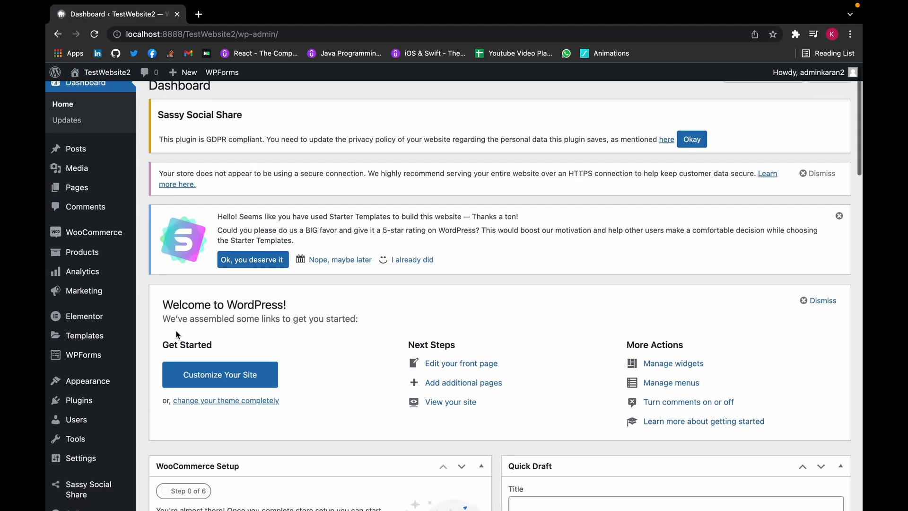
click(115, 398)
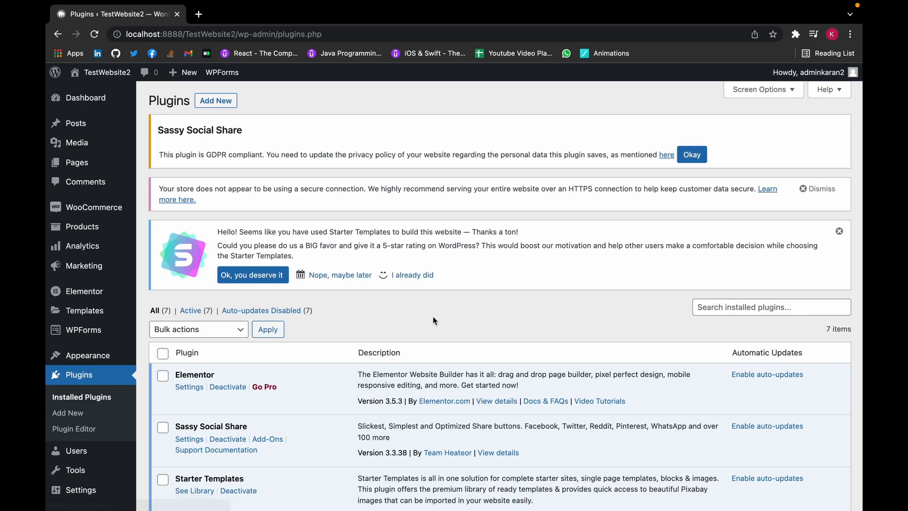
scroll(433, 316, down, 6)
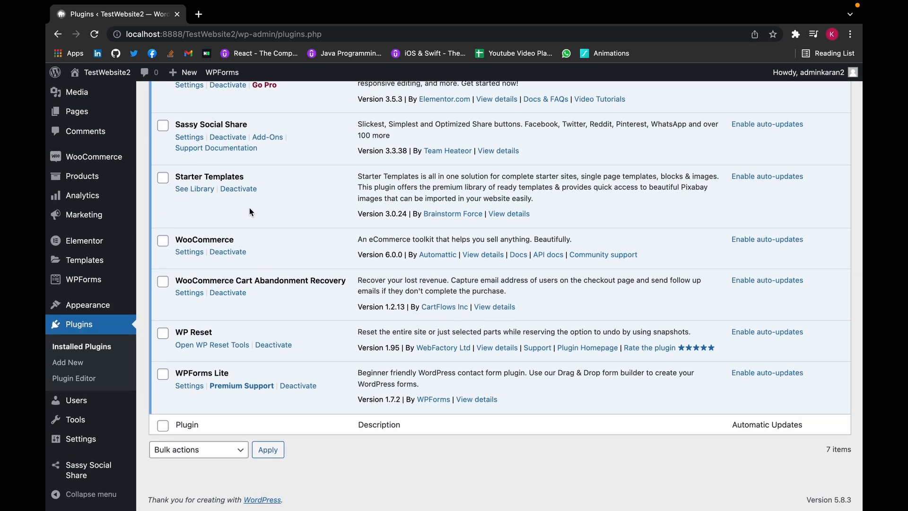
click(191, 139)
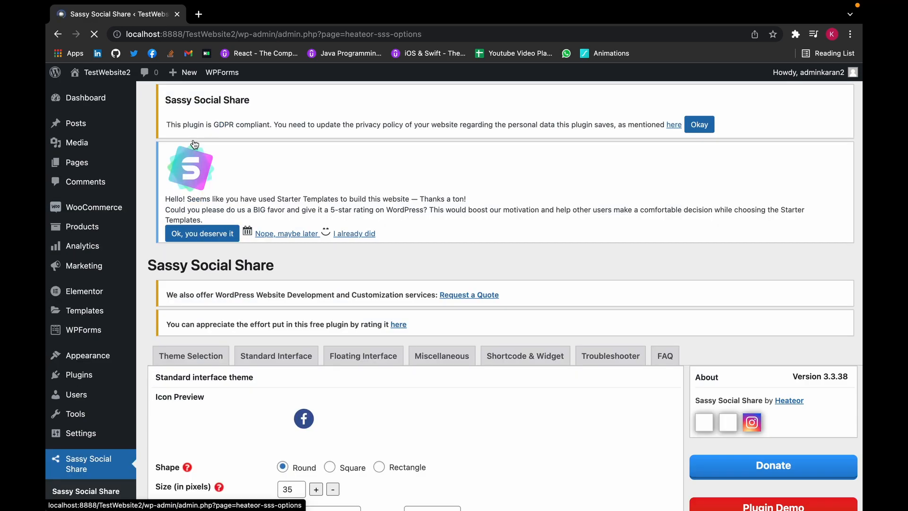
scroll(332, 227, down, 1)
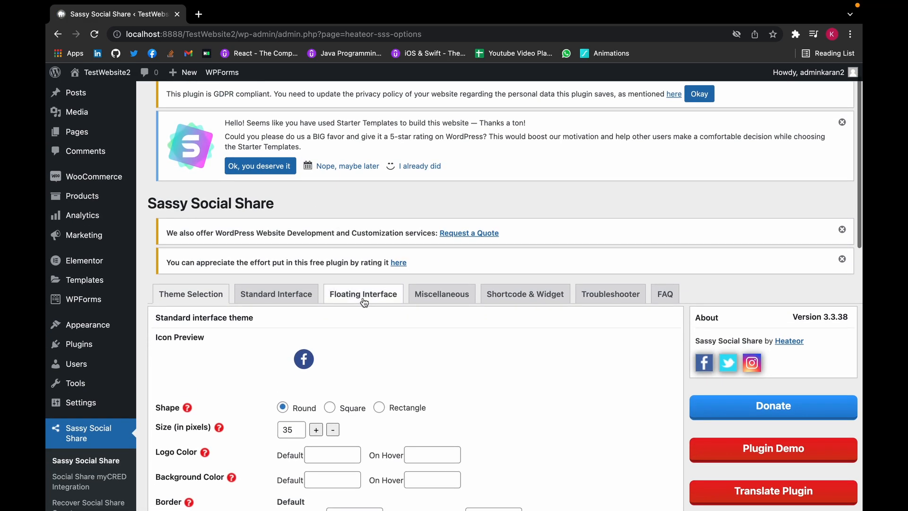
- Save the plugin's Floating Interface settings with the floating sharing interface enabled, and visit the live site
click(364, 301)
scroll(366, 302, down, 2)
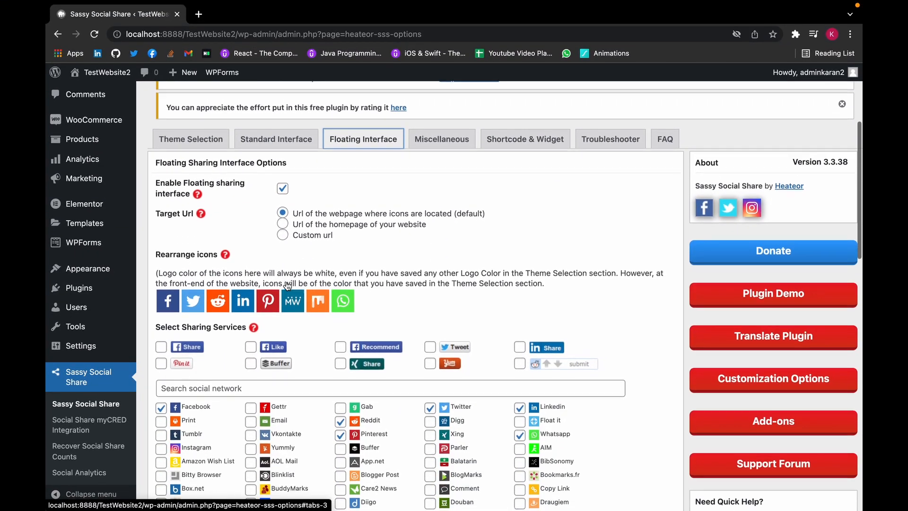
scroll(311, 284, down, 3)
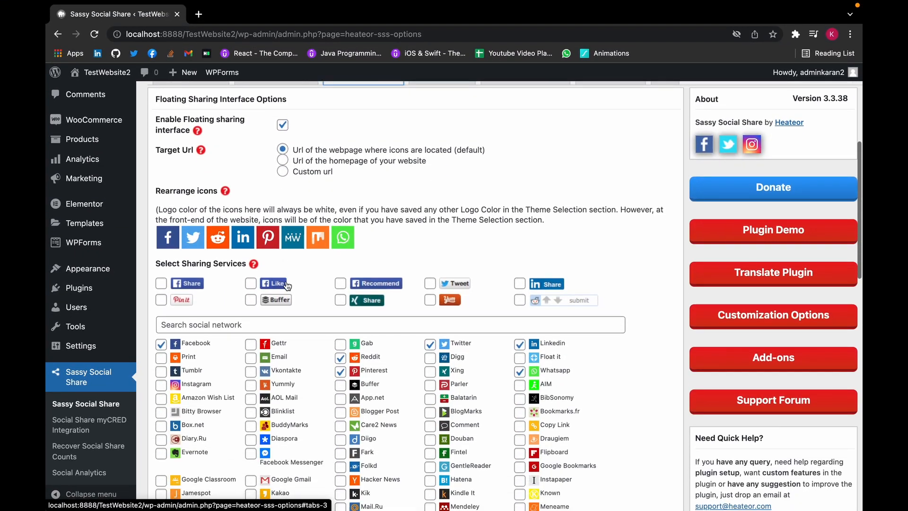
scroll(287, 285, down, 15)
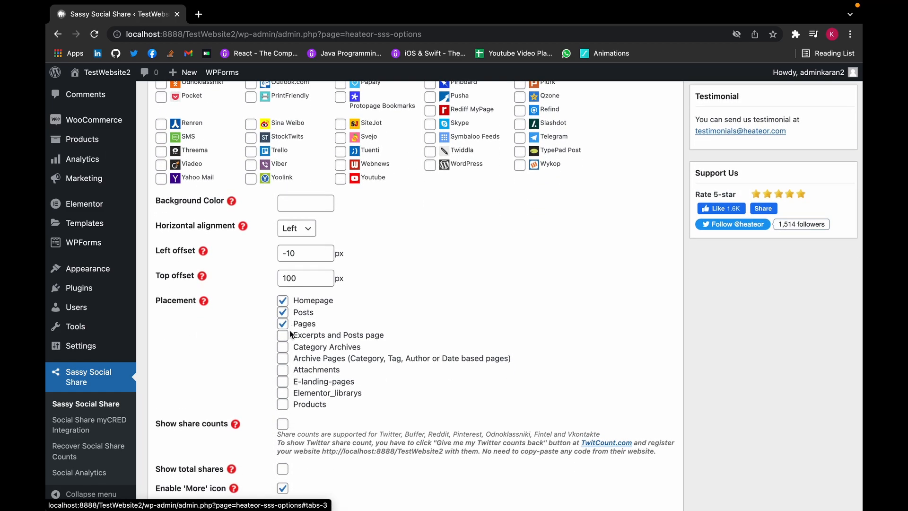
scroll(397, 340, down, 1)
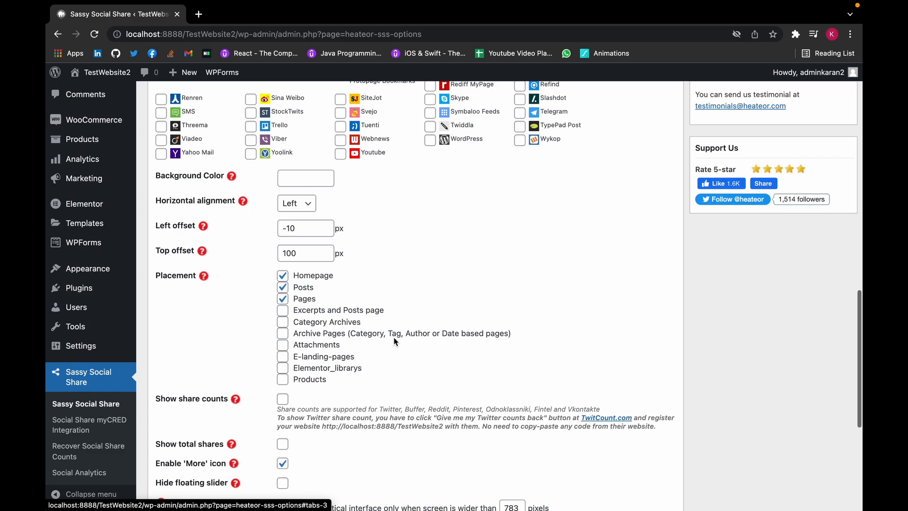
scroll(395, 341, down, 5)
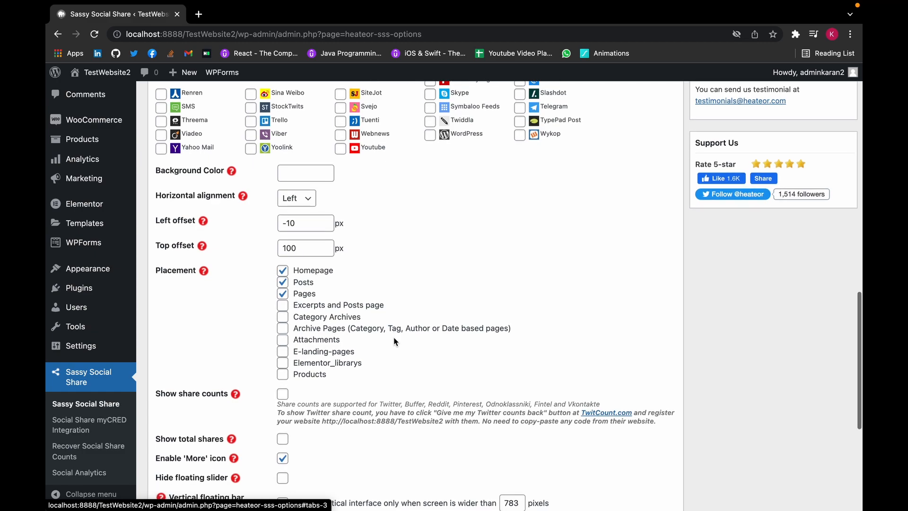
scroll(393, 337, down, 6)
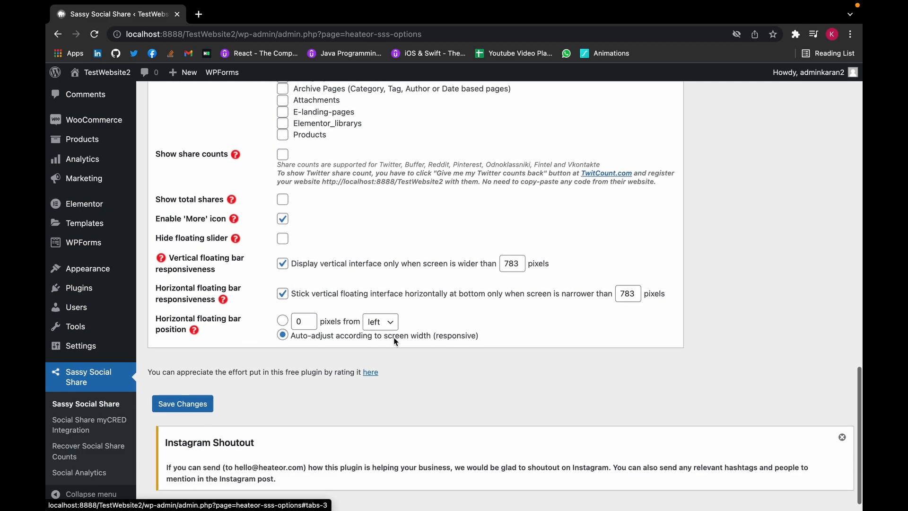
click(176, 388)
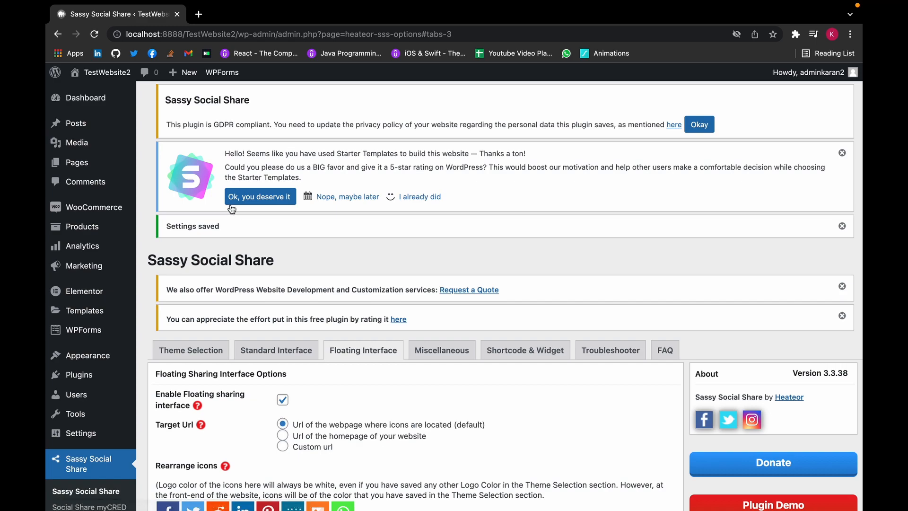
click(105, 74)
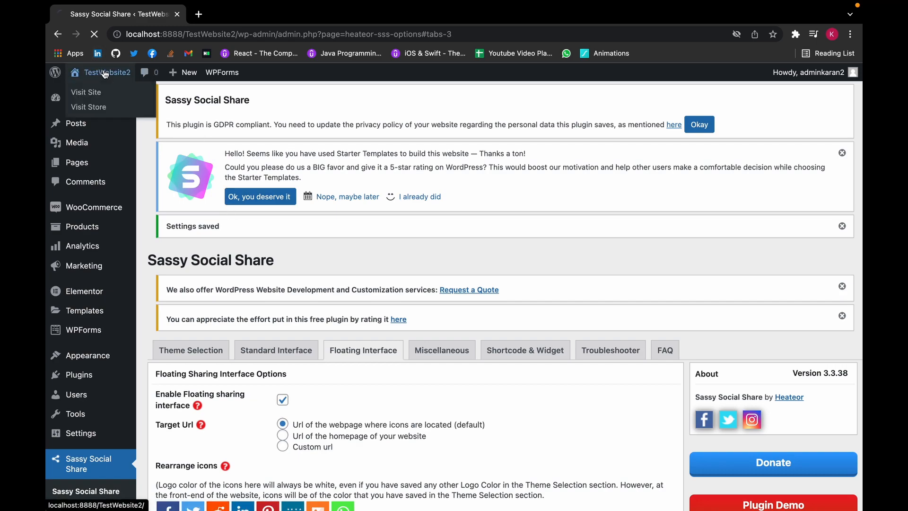